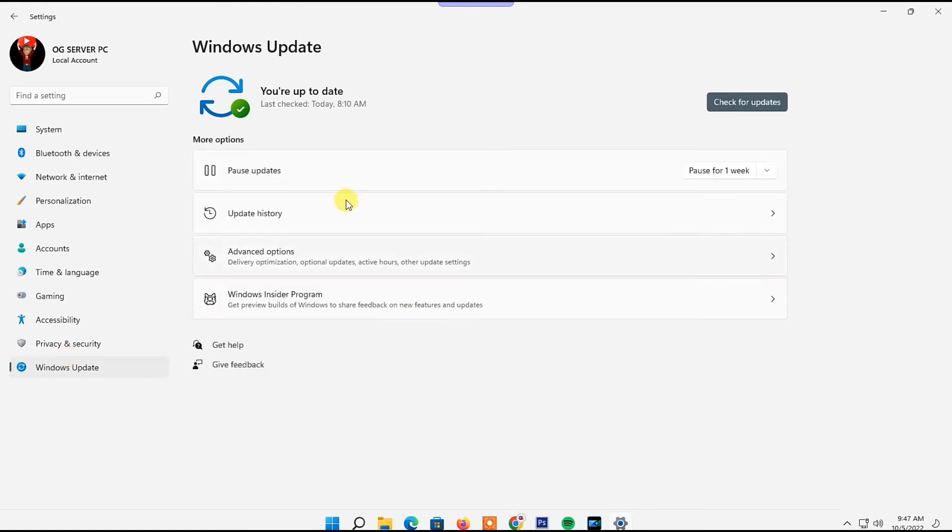
Check for Windows updates and view the System settings page.
{"action": "left_click", "coordinate": [743, 103]}
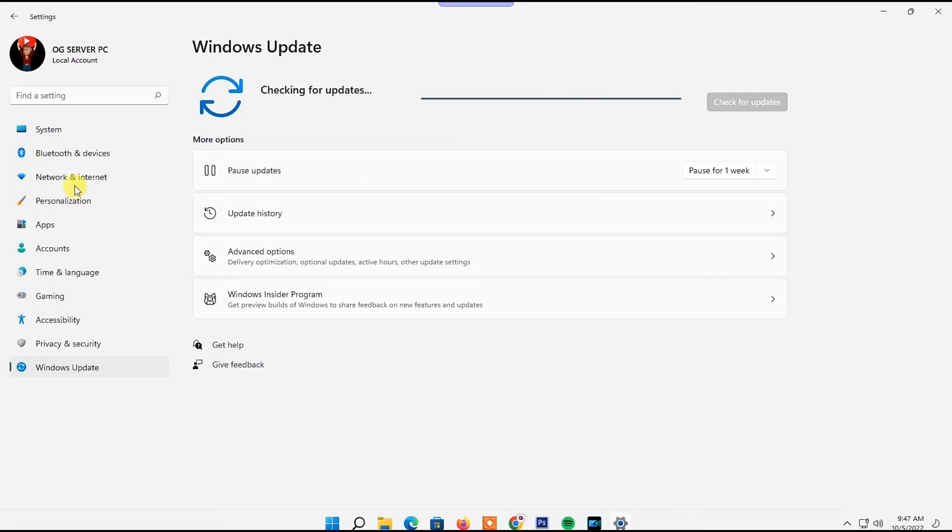
{"action": "left_click", "coordinate": [51, 133]}
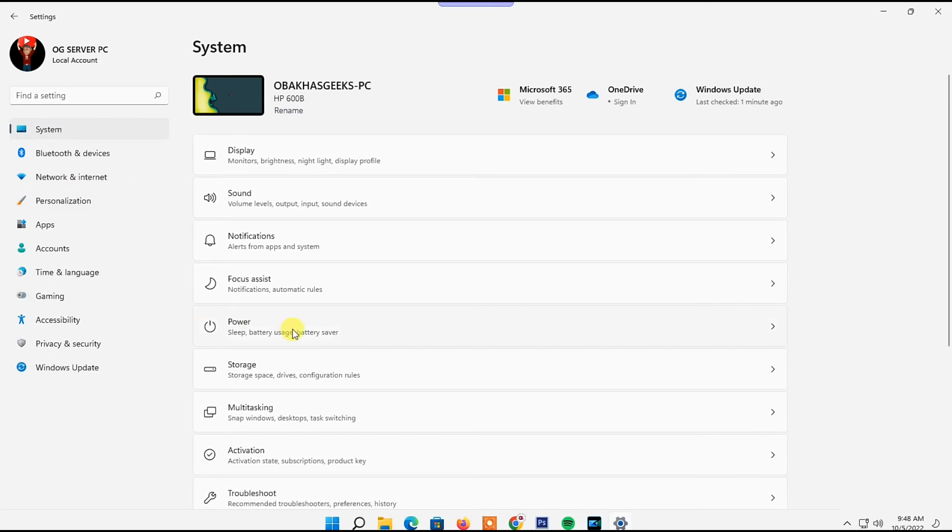
{"action": "scroll", "coordinate": [295, 334], "scroll_direction": "down", "scroll_amount": 3}
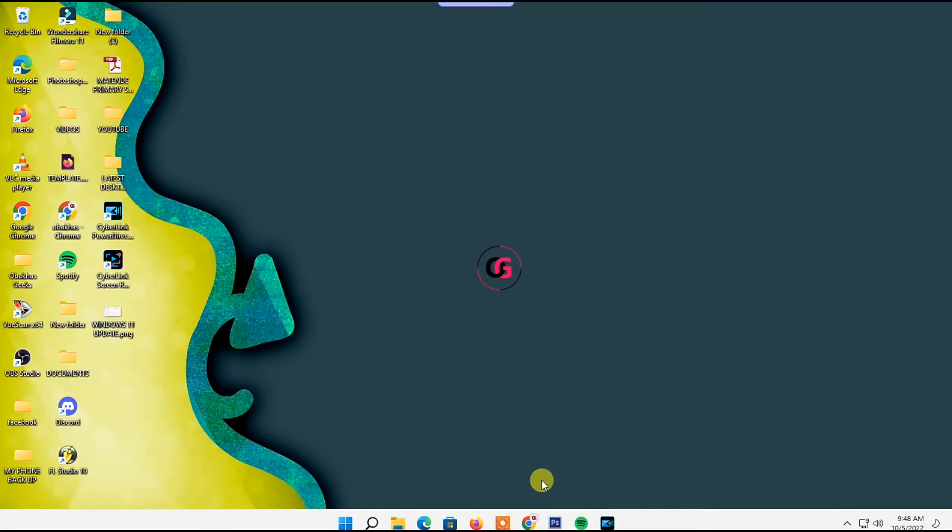
Switch to Chrome and search the web for "windows 11 download".
{"action": "left_click", "coordinate": [526, 524]}
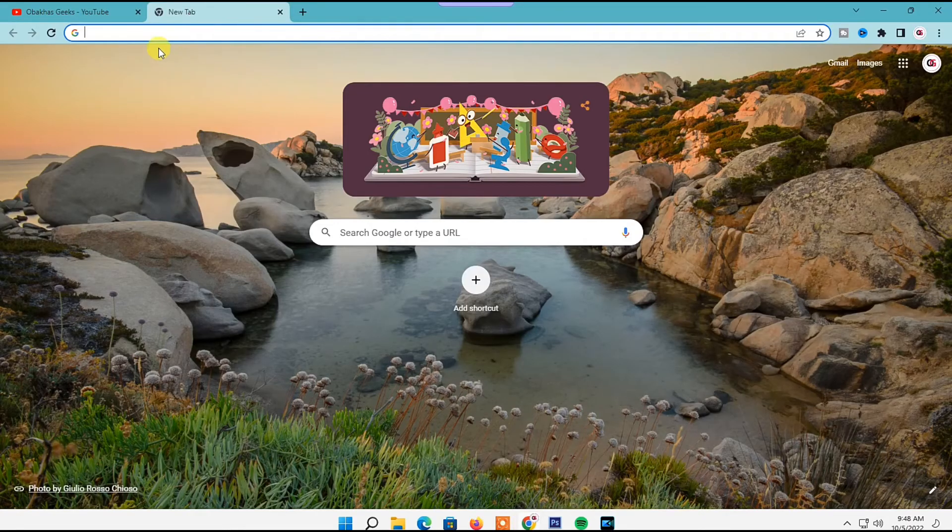
{"action": "left_click", "coordinate": [157, 35]}
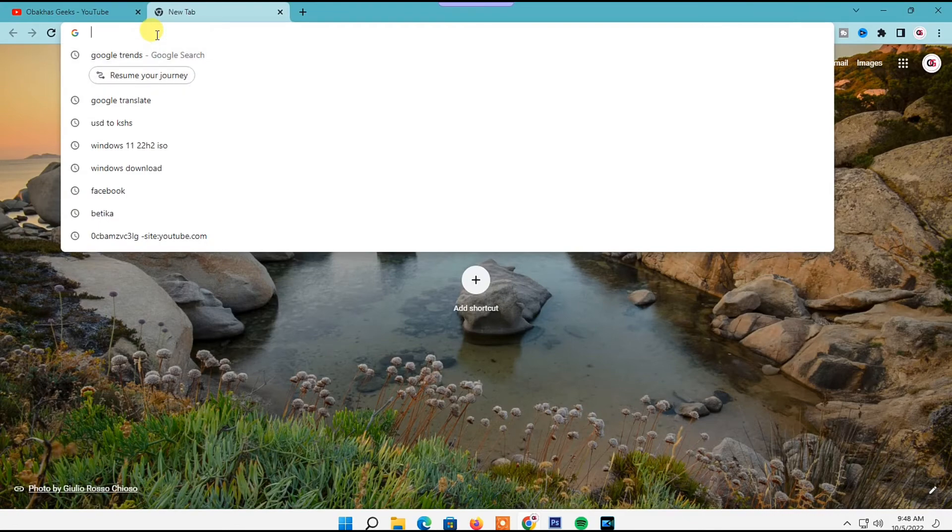
{"action": "type", "text": "windows 11 dow"}
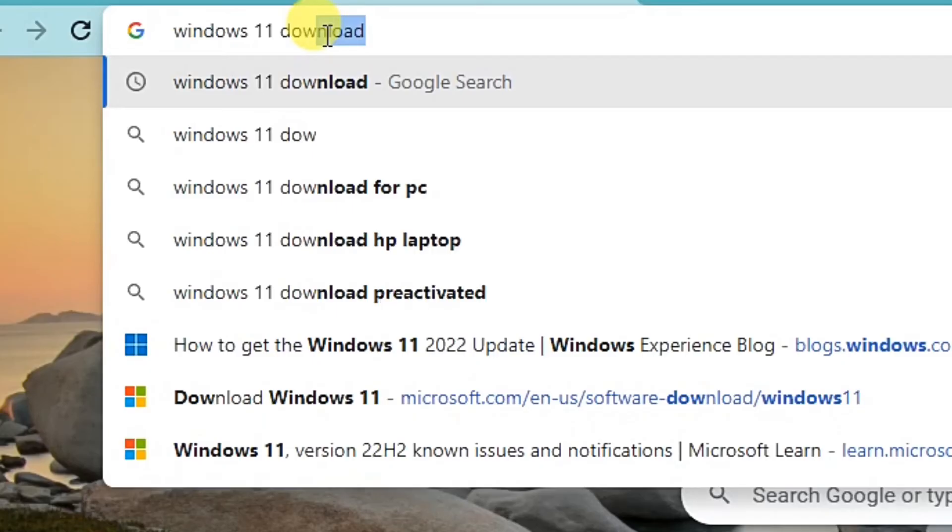
{"action": "type", "text": "nload"}
{"action": "key", "text": "Return"}
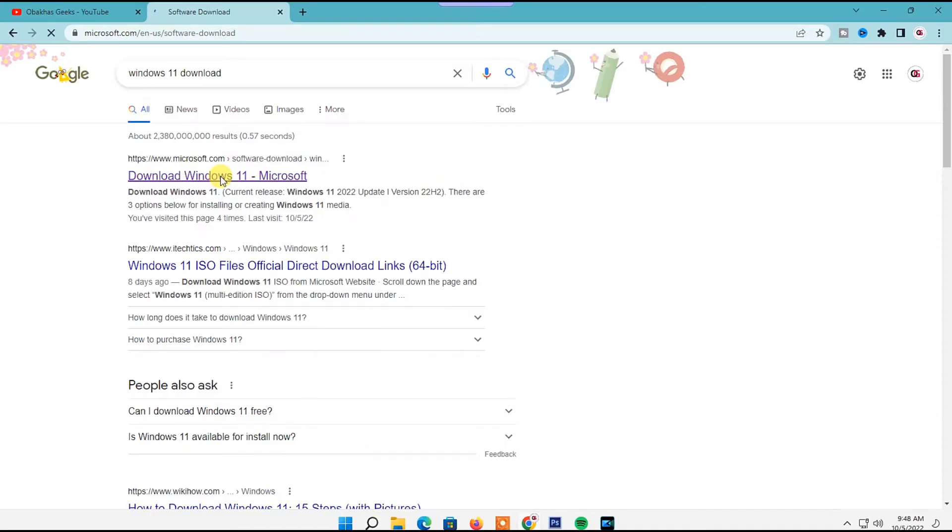
Open Microsoft's Download Windows 11 page and point out the current release text beside its heading.
{"action": "left_click", "coordinate": [367, 151]}
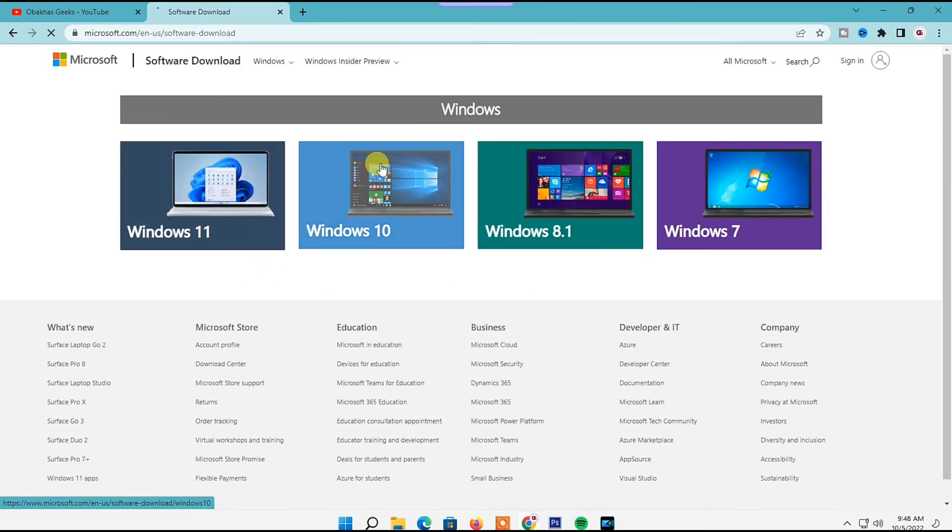
{"action": "left_click", "coordinate": [223, 207]}
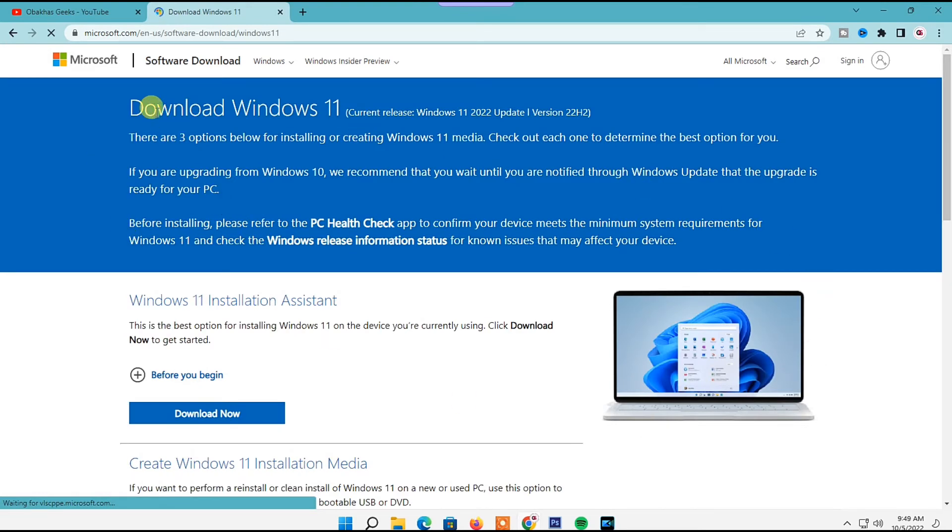
{"action": "left_click_drag", "start_coordinate": [344, 115], "coordinate": [540, 123]}
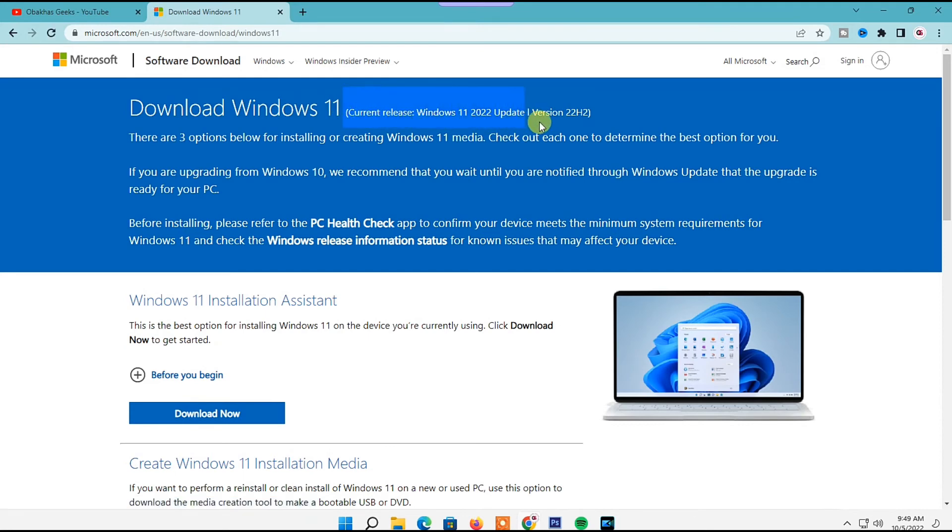
{"action": "left_click", "coordinate": [596, 114]}
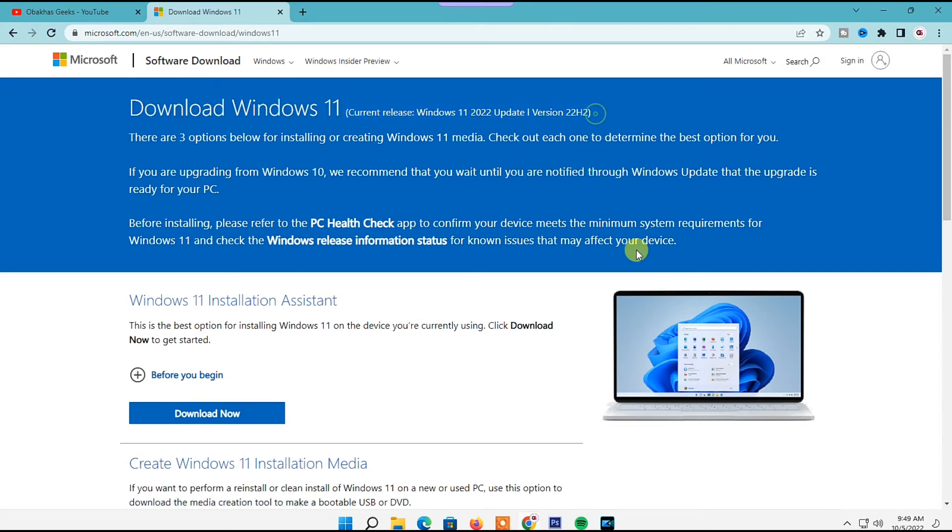
Choose Windows 11 (multi-edition ISO) in the Disk Image (ISO) section and submit the download request.
{"action": "scroll", "coordinate": [324, 289], "scroll_direction": "down", "scroll_amount": 3}
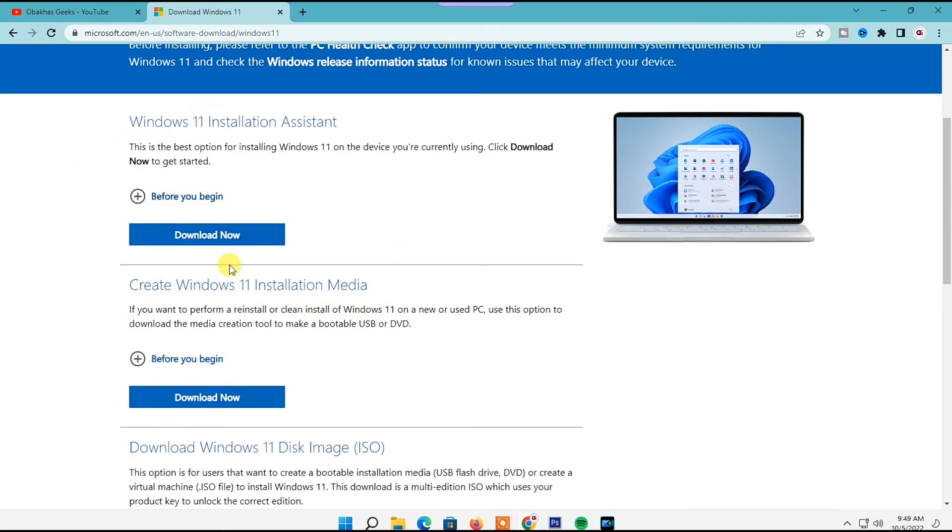
{"action": "scroll", "coordinate": [229, 268], "scroll_direction": "down", "scroll_amount": 3}
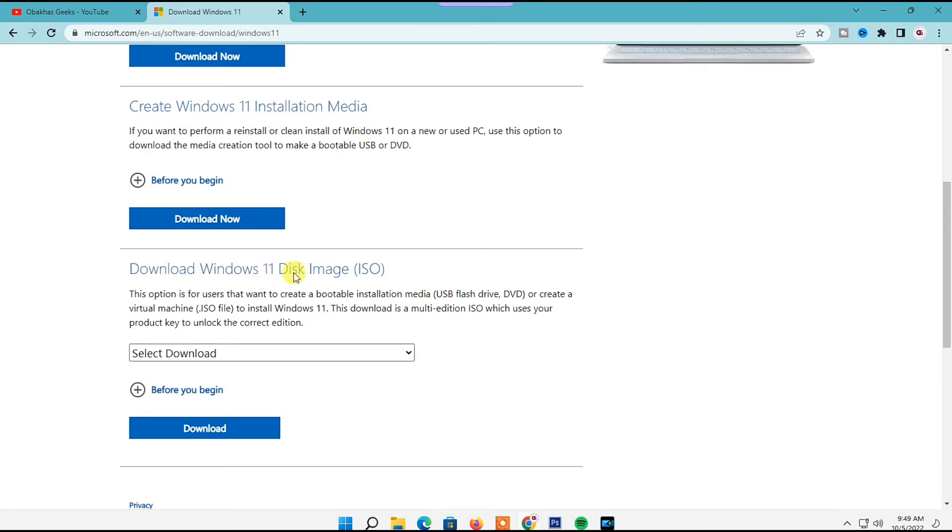
{"action": "scroll", "coordinate": [373, 279], "scroll_direction": "down", "scroll_amount": 2}
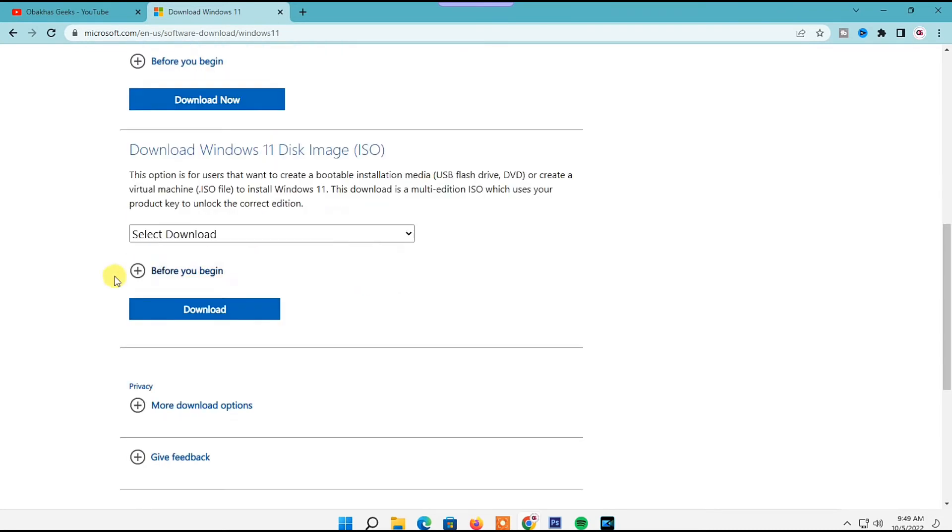
{"action": "left_click", "coordinate": [224, 240]}
{"action": "left_click", "coordinate": [223, 268]}
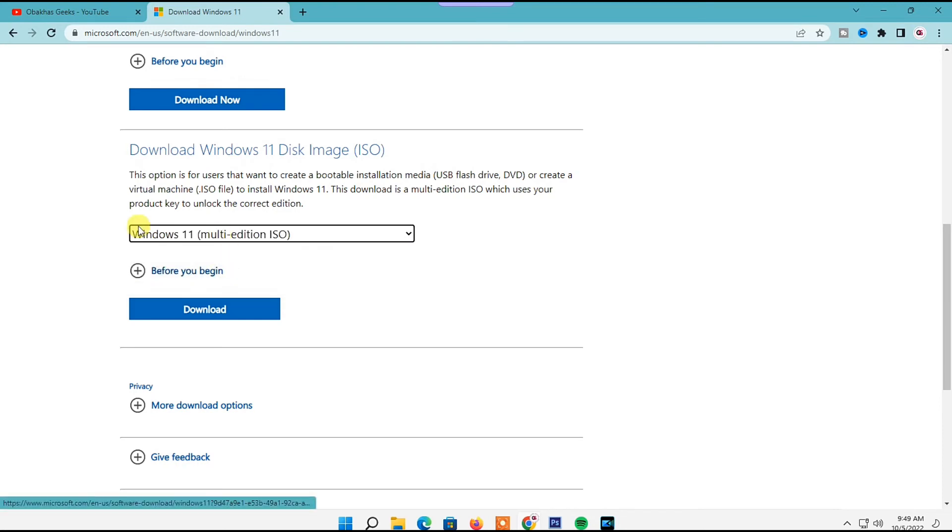
{"action": "left_click", "coordinate": [186, 310]}
{"action": "left_click", "coordinate": [190, 310]}
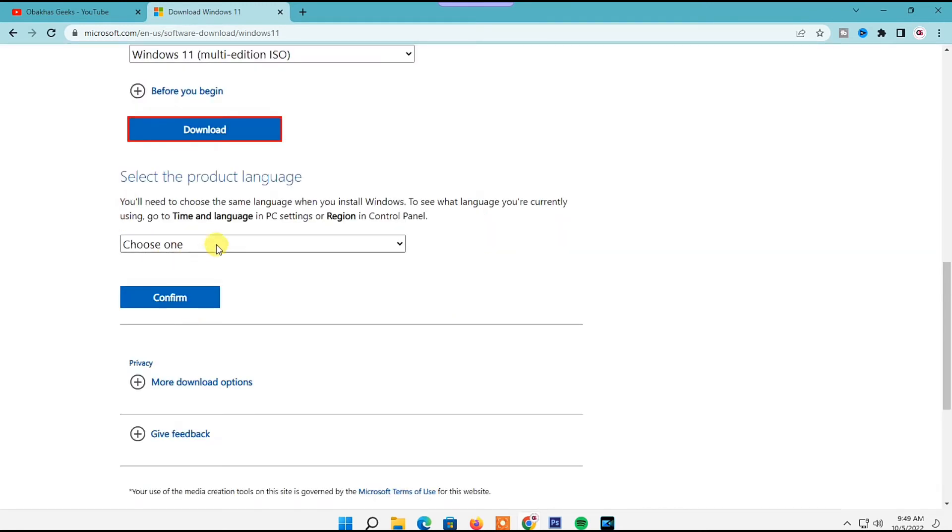
Confirm English (United States) as the product language and start the 64-bit ISO download.
{"action": "left_click", "coordinate": [228, 244]}
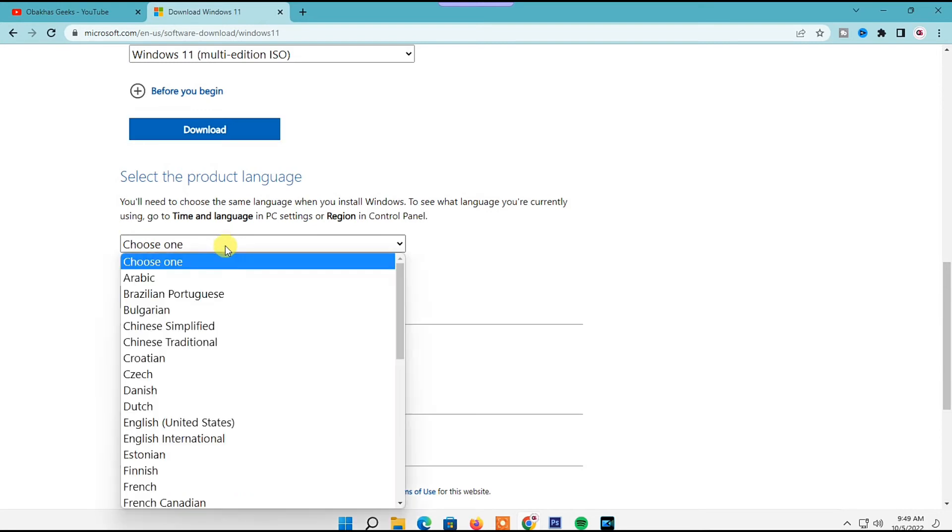
{"action": "left_click", "coordinate": [174, 431]}
{"action": "left_click", "coordinate": [179, 300]}
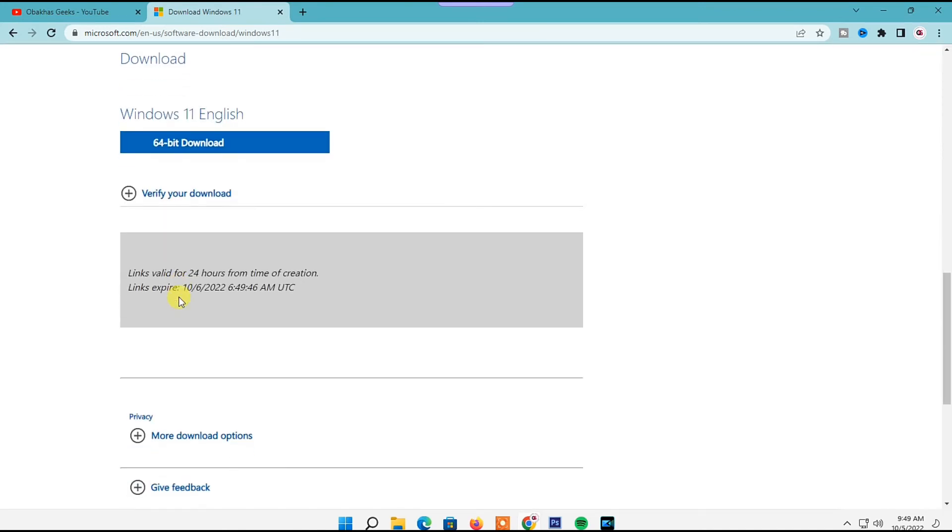
{"action": "scroll", "coordinate": [180, 300], "scroll_direction": "up", "scroll_amount": 2}
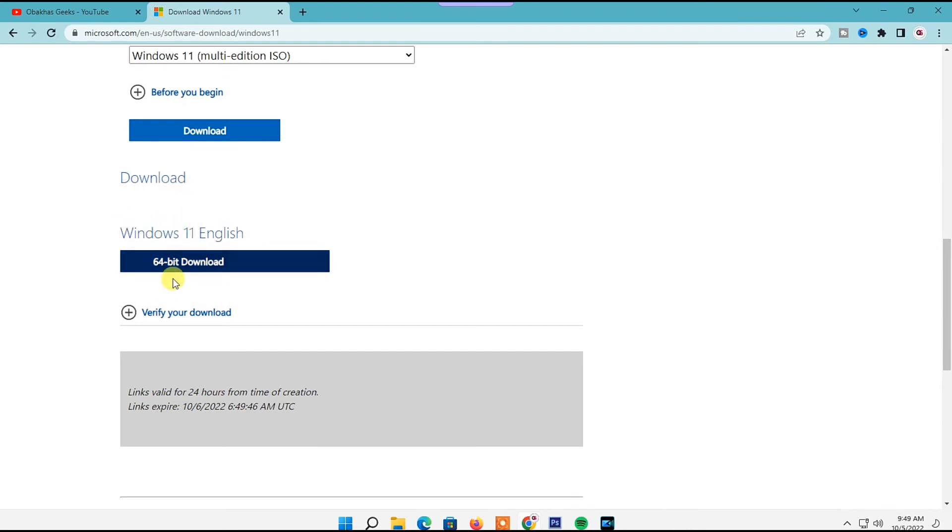
{"action": "left_click", "coordinate": [183, 268]}
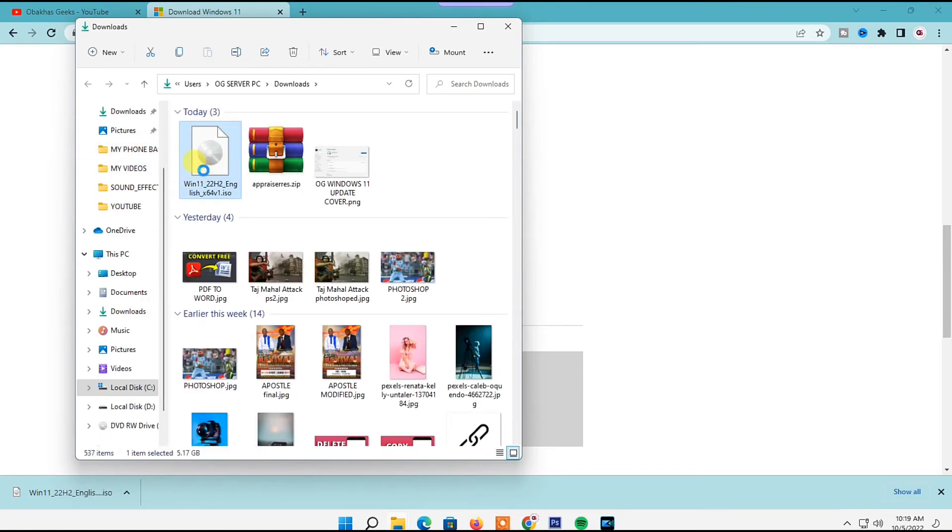
Move Win11_22H2_English_x64v1.iso from the Downloads folder to an empty area of the desktop.
{"action": "right_click", "coordinate": [204, 170]}
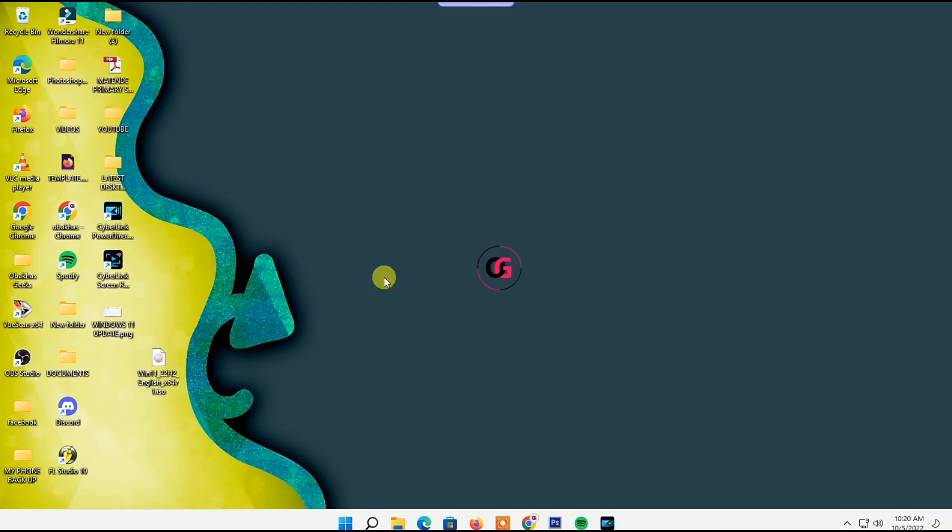
{"action": "left_click_drag", "start_coordinate": [156, 364], "coordinate": [243, 320]}
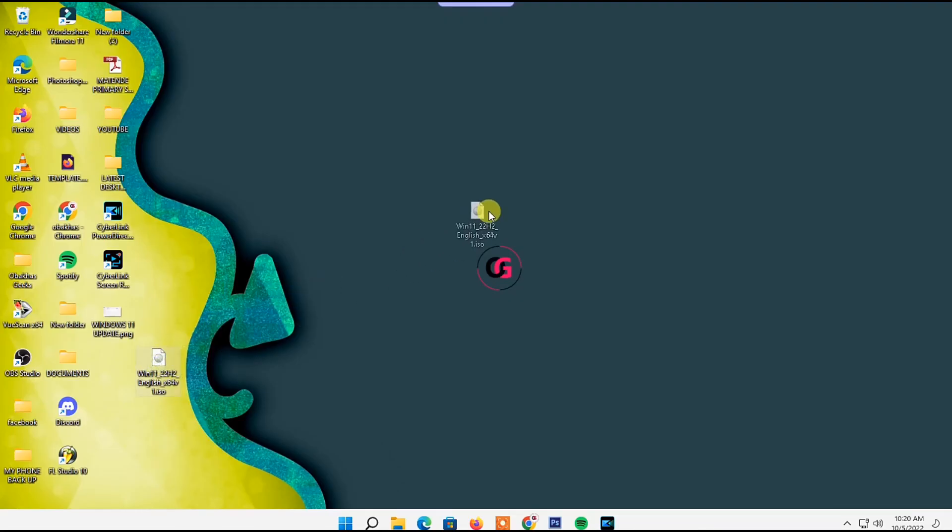
{"action": "left_click_drag", "start_coordinate": [663, 160], "coordinate": [663, 163]}
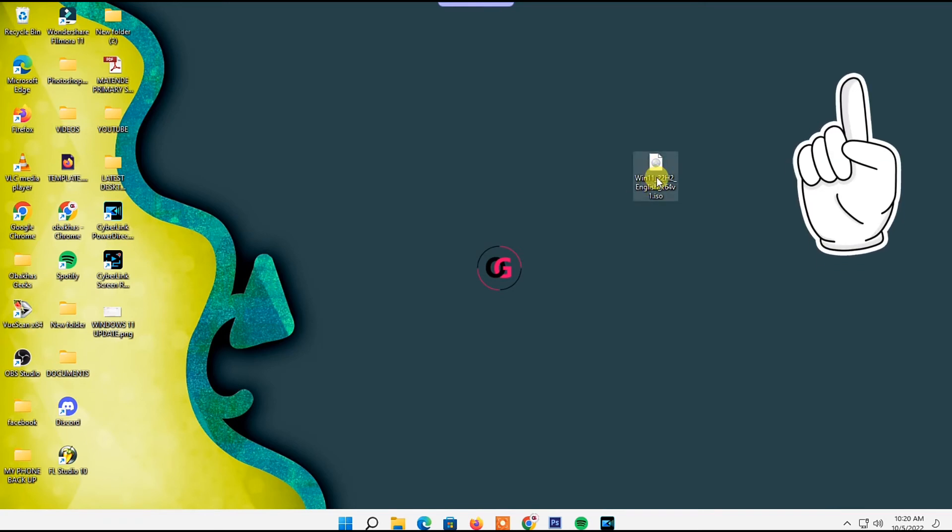
{"action": "mouse_move", "coordinate": [656, 167]}
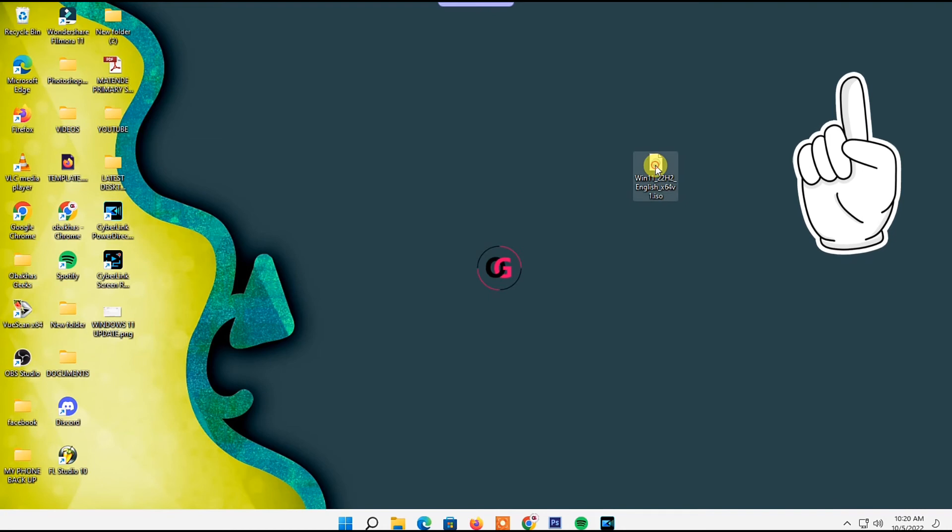
Extract the Windows 11 ISO with WinRAR into a Win11_22H2_English_x64v1 folder on the desktop.
{"action": "right_click", "coordinate": [653, 171]}
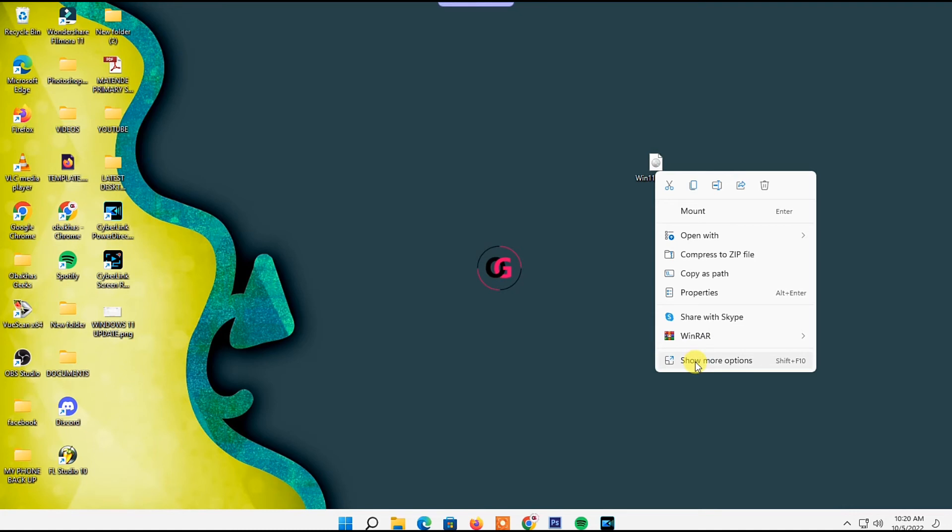
{"action": "mouse_move", "coordinate": [700, 342]}
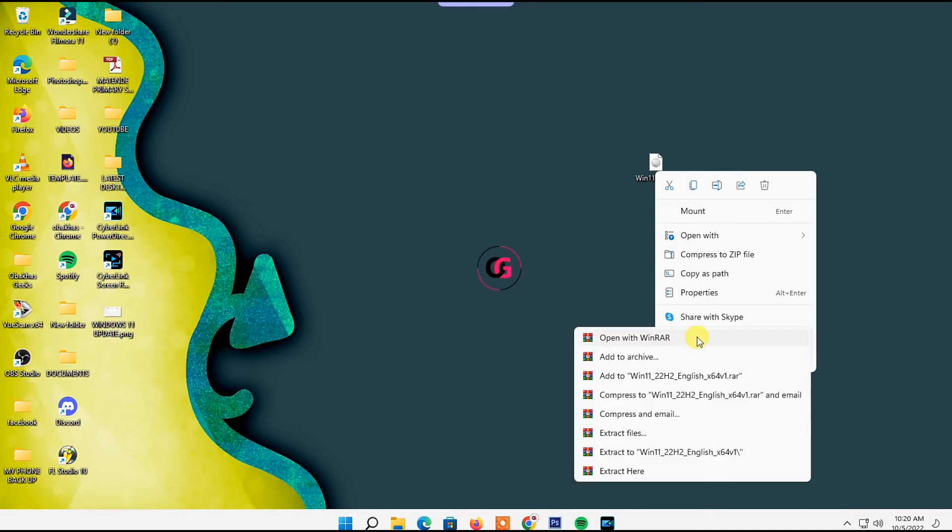
{"action": "left_click", "coordinate": [626, 433]}
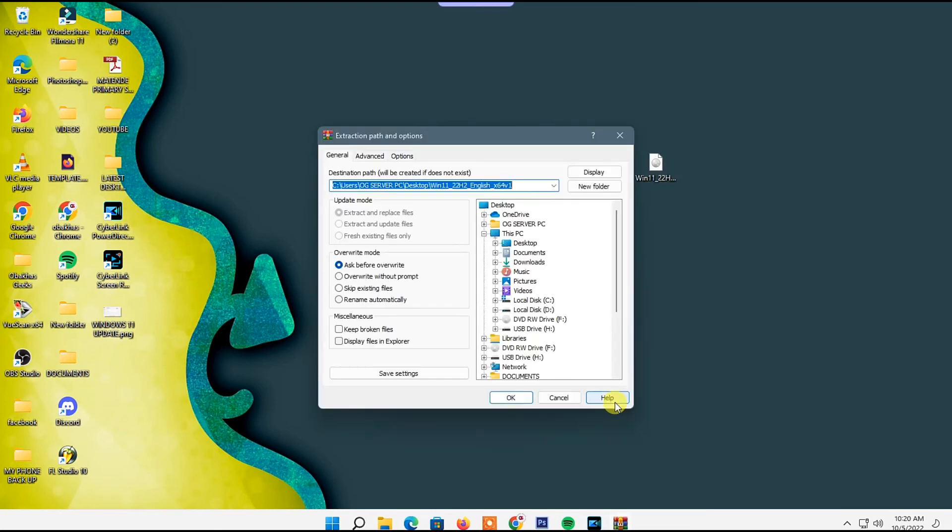
{"action": "left_click", "coordinate": [511, 397]}
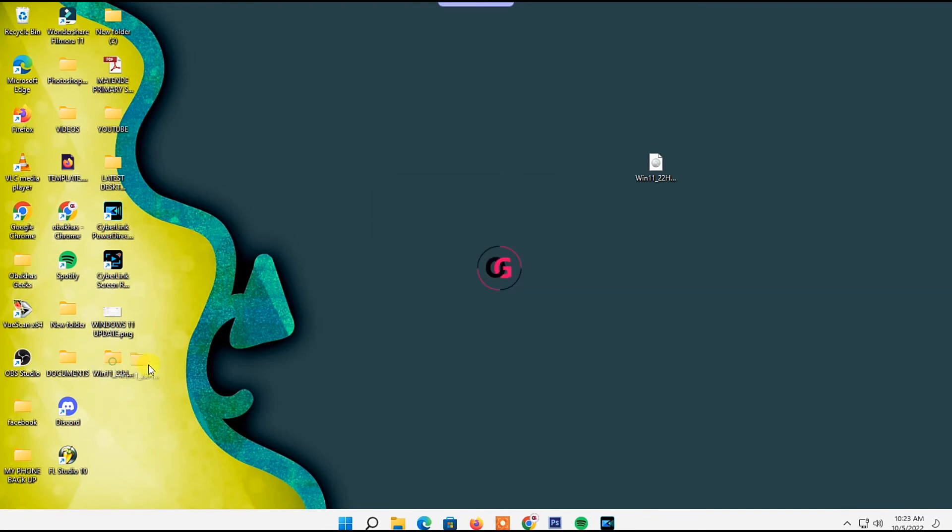
Move the extracted Win11_22H2_English_x64v1 folder near the ISO on the desktop and open it in a maximized window.
{"action": "left_click_drag", "start_coordinate": [148, 370], "coordinate": [520, 187]}
{"action": "double_click", "coordinate": [517, 165]}
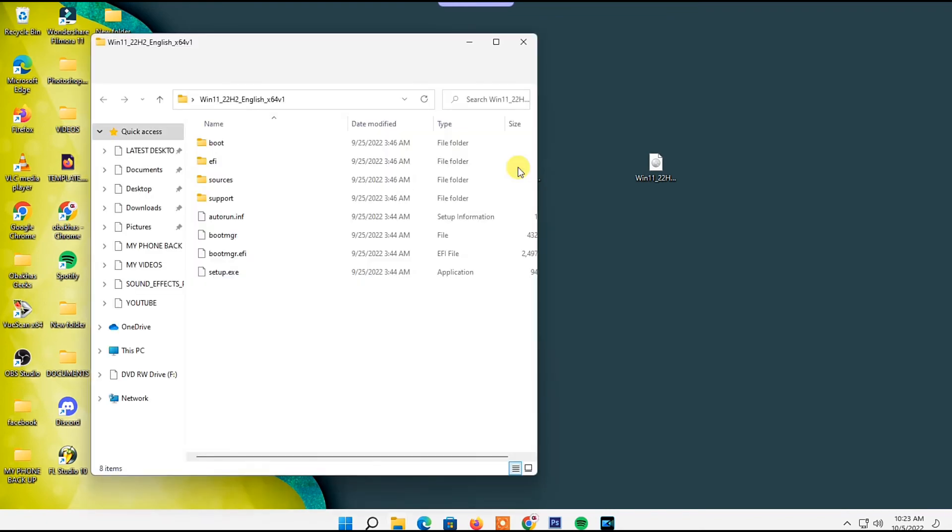
{"action": "left_click", "coordinate": [496, 42]}
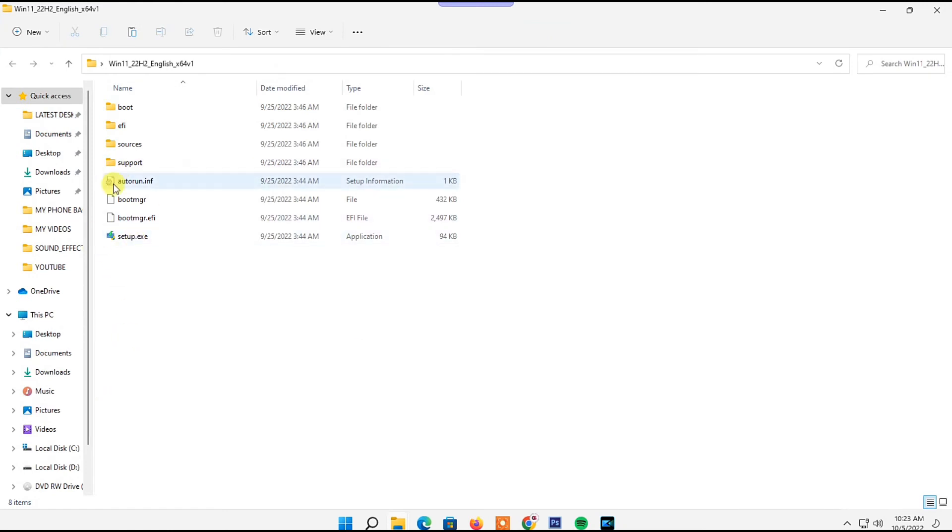
Open the sources folder and select the appraiserres.dll file.
{"action": "double_click", "coordinate": [133, 145]}
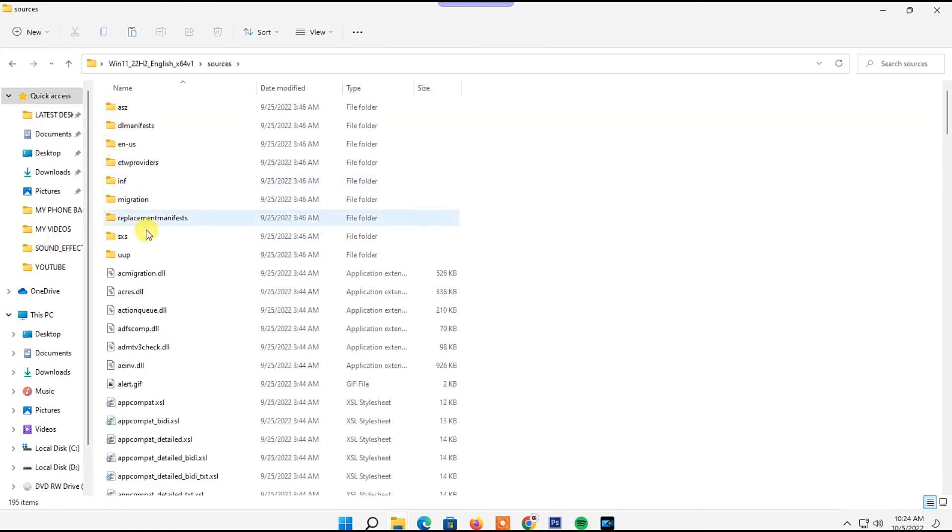
{"action": "scroll", "coordinate": [157, 323], "scroll_direction": "down", "scroll_amount": 5}
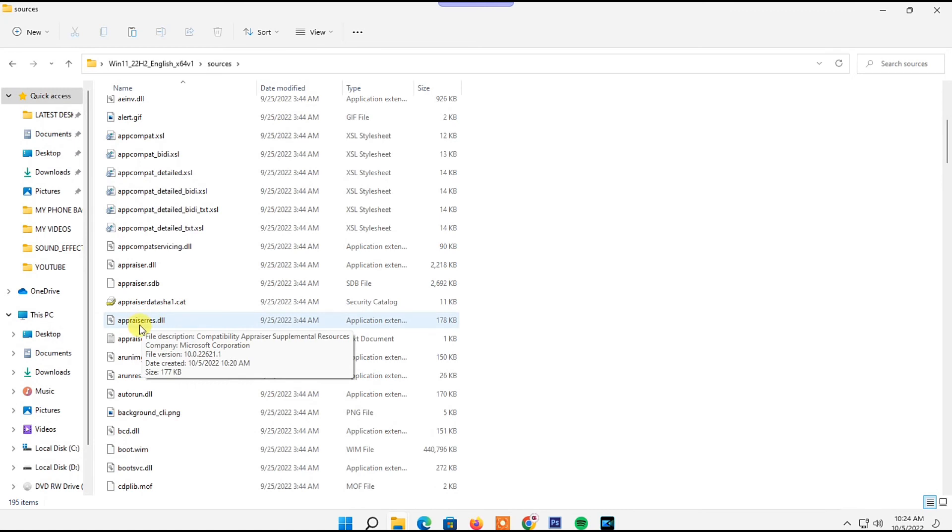
{"action": "left_click", "coordinate": [142, 326]}
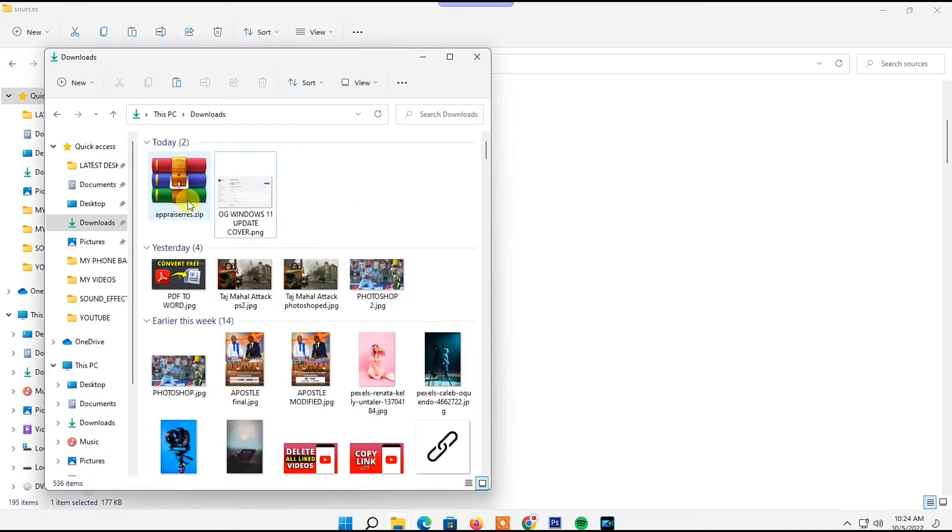
Extract appraiserres.zip from the Downloads folder into an appraiserres folder in the same location.
{"action": "left_click", "coordinate": [182, 198]}
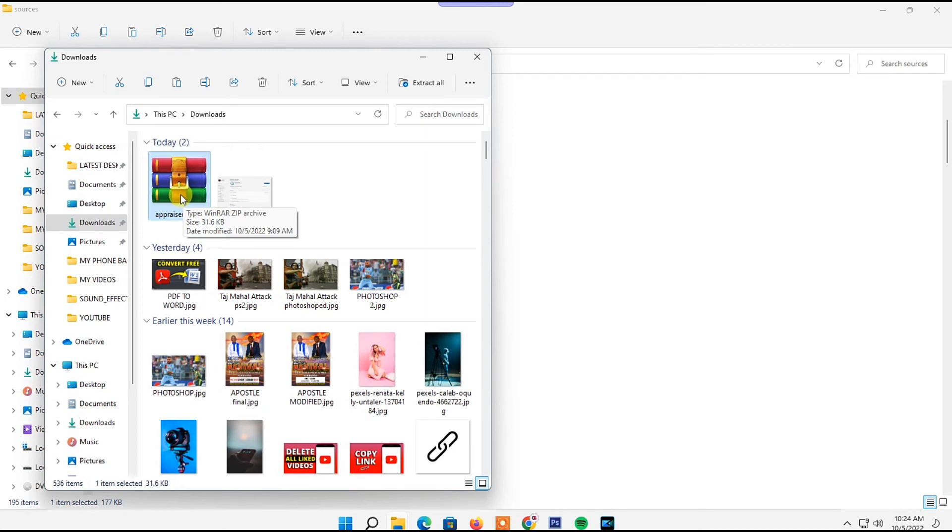
{"action": "right_click", "coordinate": [181, 184]}
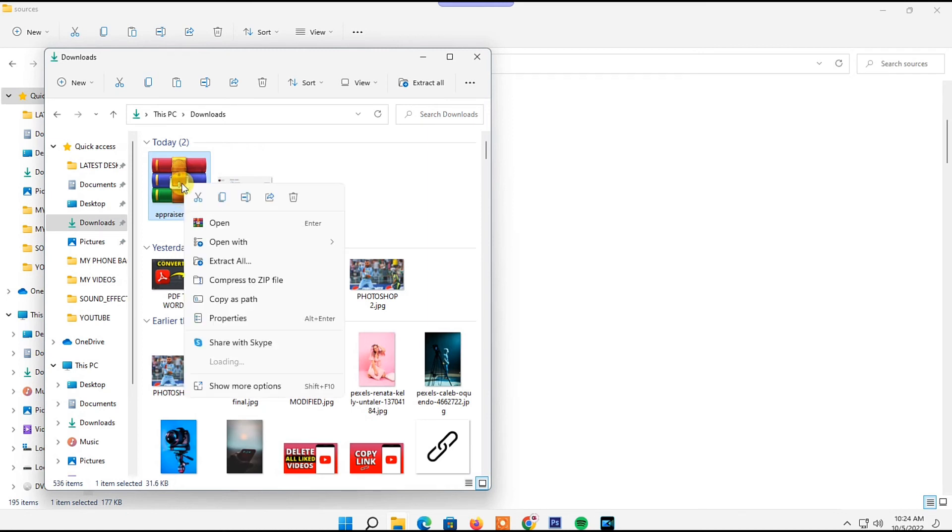
{"action": "left_click", "coordinate": [218, 261]}
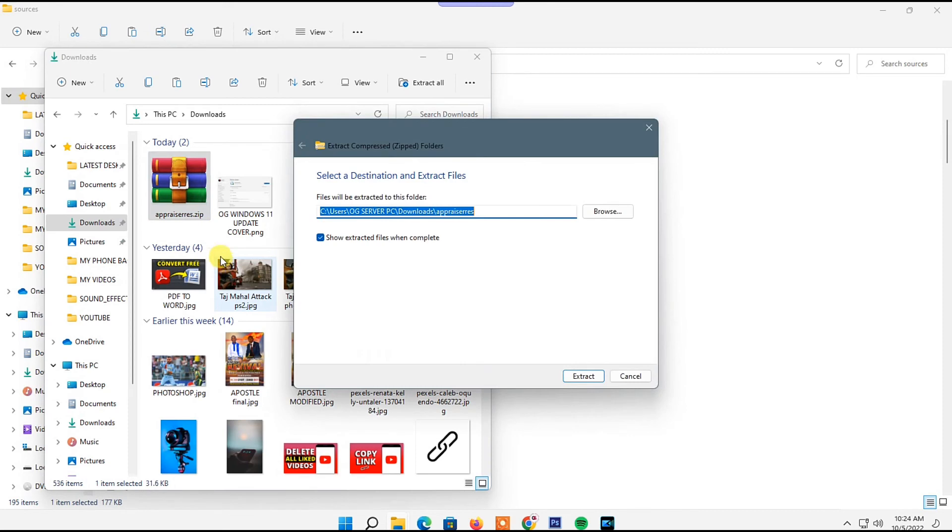
{"action": "left_click", "coordinate": [582, 375]}
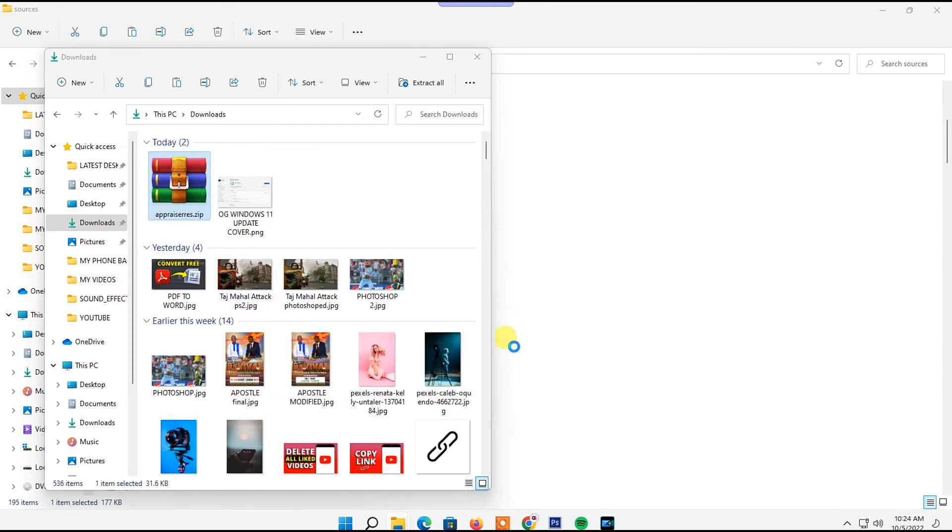
Copy the extracted appraiserres.dll into the Windows 11 sources folder, overwriting the existing file.
{"action": "right_click", "coordinate": [285, 158]}
{"action": "left_click", "coordinate": [323, 177]}
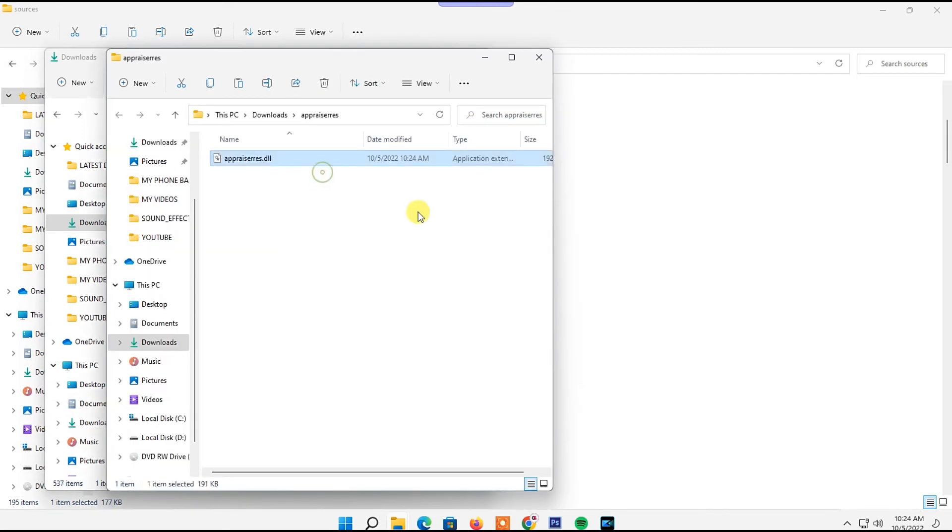
{"action": "key", "text": "alt+Tab"}
{"action": "right_click", "coordinate": [495, 344]}
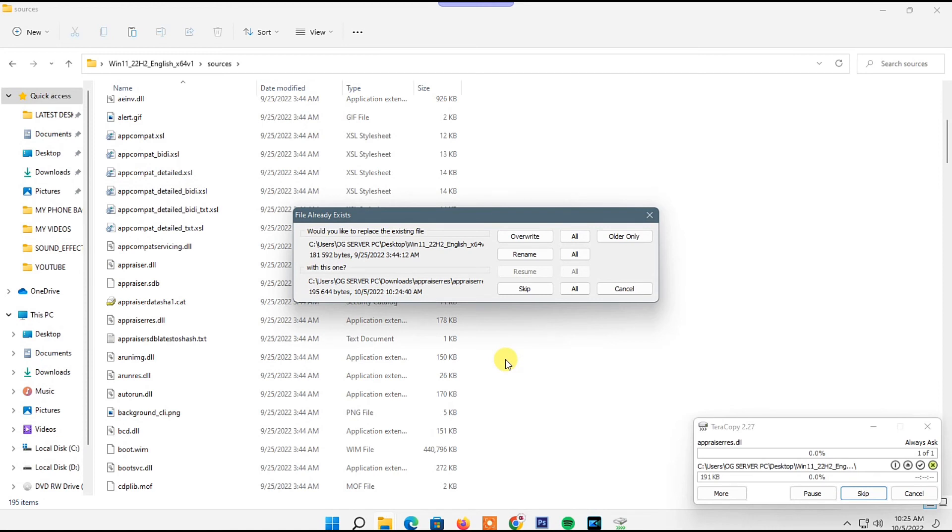
{"action": "left_click", "coordinate": [525, 237]}
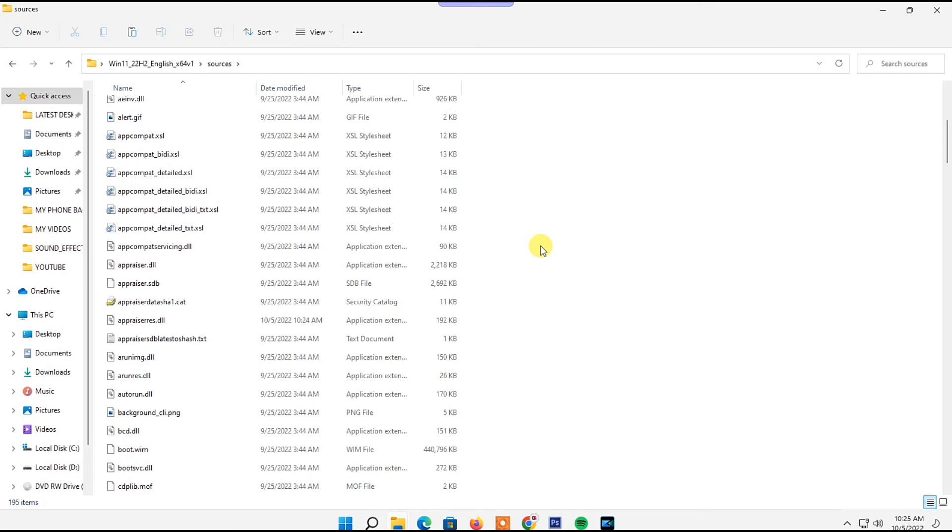
Run setup.exe from the Win11_22H2_English_x64v1 folder, accept the license terms and install Windows 11 Pro keeping personal files and apps.
{"action": "key", "text": "alt+Up"}
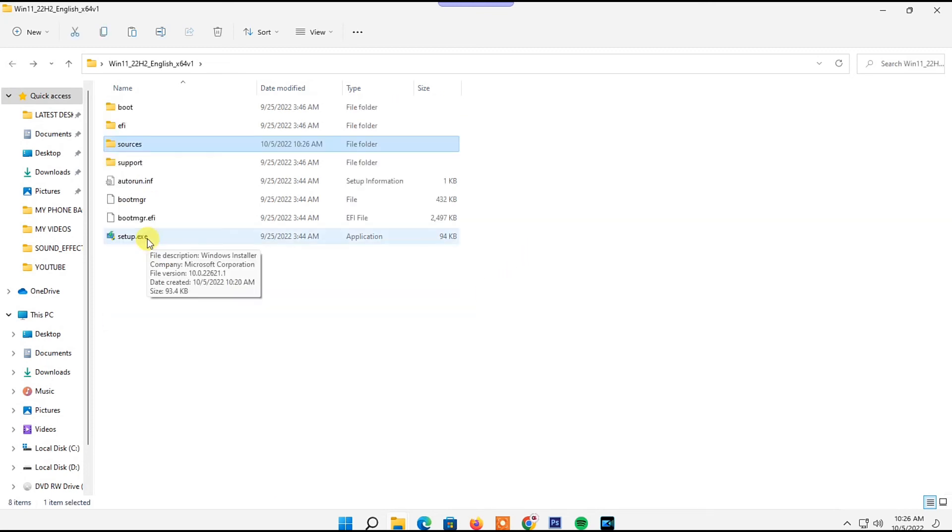
{"action": "double_click", "coordinate": [149, 237]}
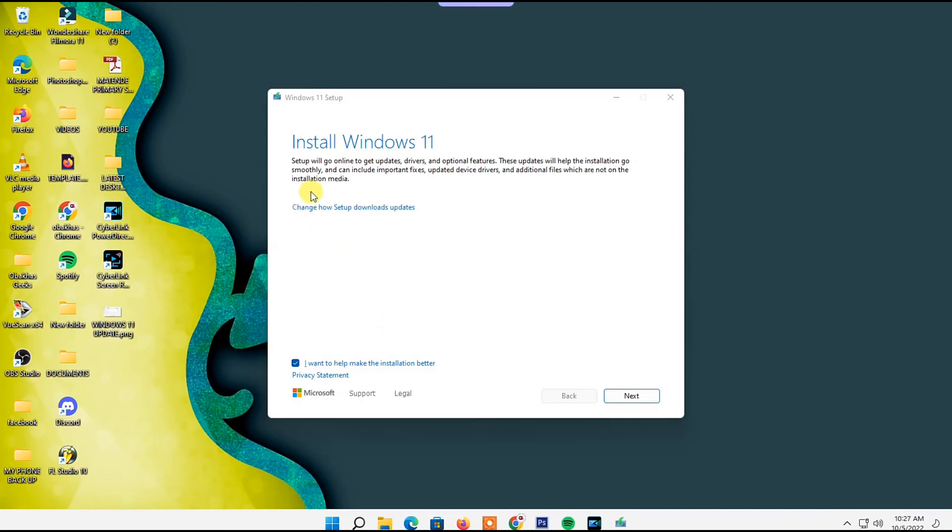
{"action": "left_click", "coordinate": [639, 397]}
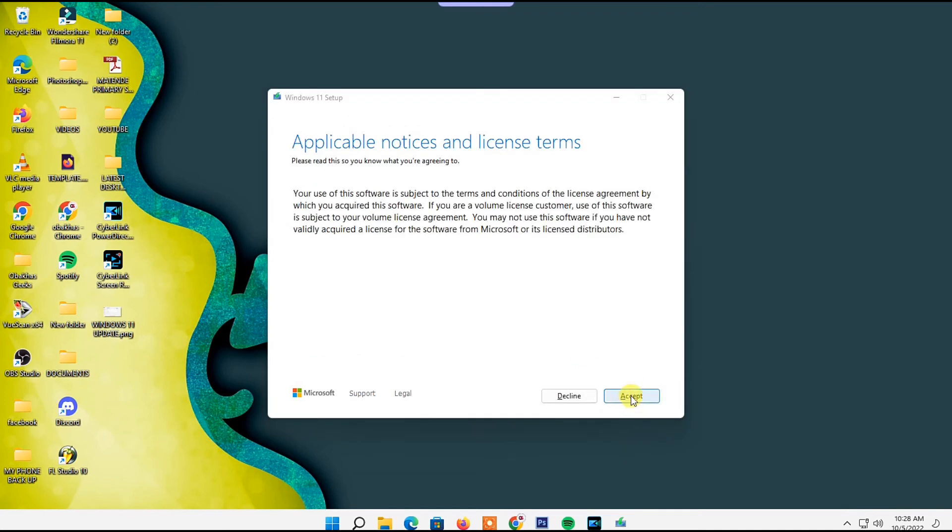
{"action": "left_click", "coordinate": [632, 397]}
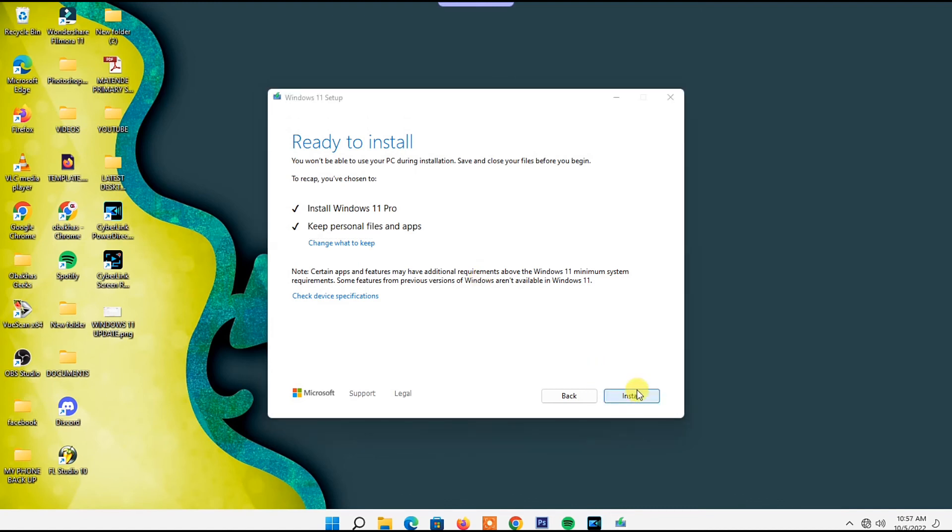
{"action": "left_click", "coordinate": [639, 395]}
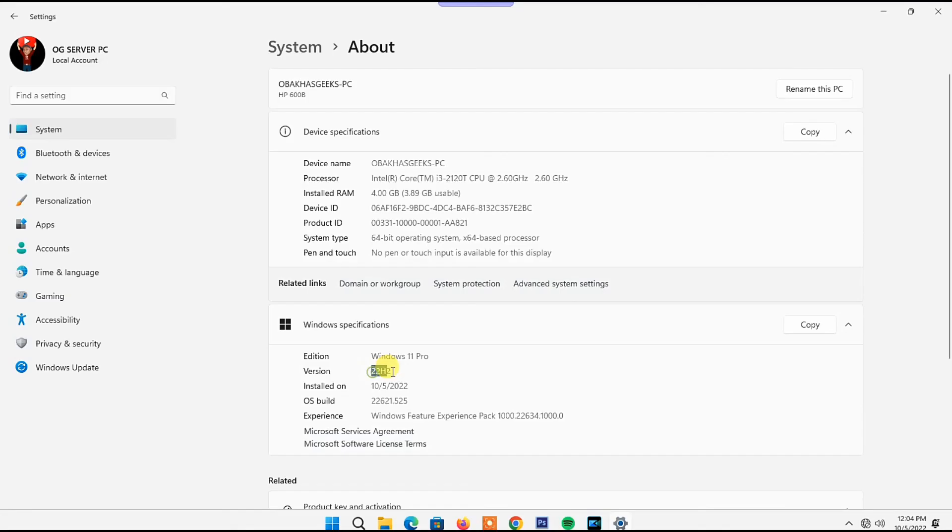
Check the installed Windows version in the system's About settings and close Settings.
{"action": "left_click_drag", "start_coordinate": [392, 372], "coordinate": [397, 372]}
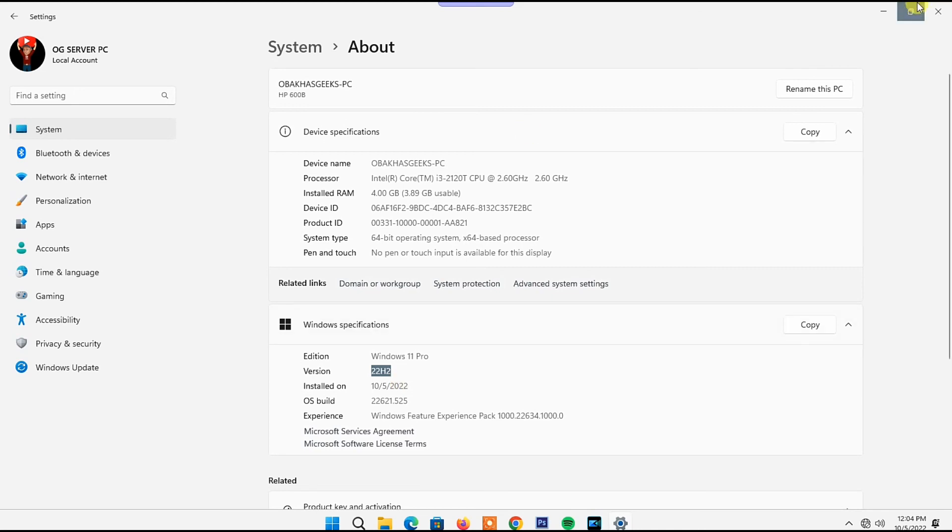
{"action": "left_click", "coordinate": [933, 20]}
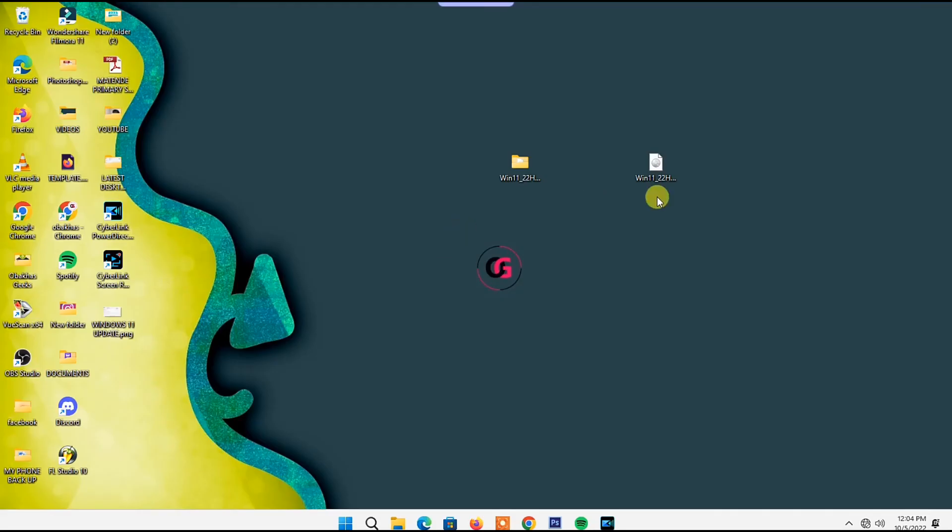
Copy the Win11_22H2_English_x64v1.iso file from the desktop to Local Disk (D:).
{"action": "left_click_drag", "start_coordinate": [656, 166], "coordinate": [615, 266]}
{"action": "left_click_drag", "start_coordinate": [409, 492], "coordinate": [388, 414]}
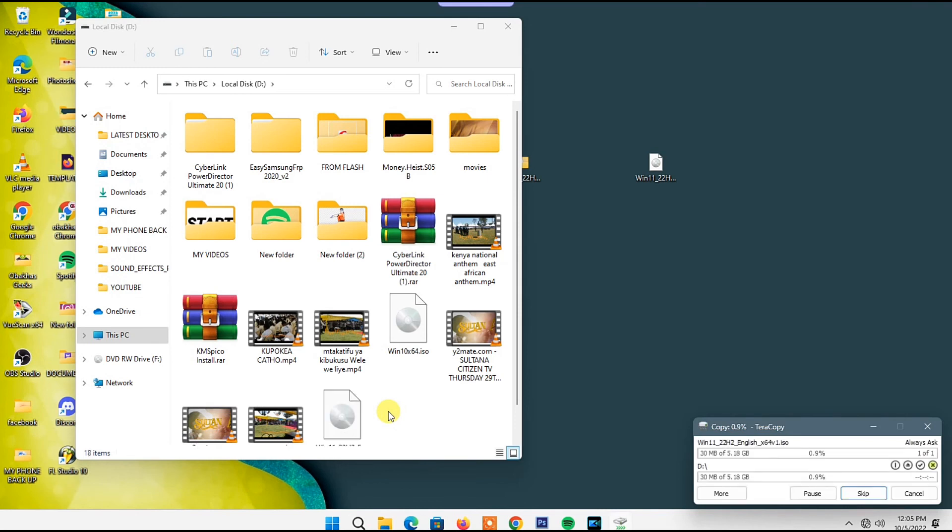
{"action": "scroll", "coordinate": [388, 350], "scroll_direction": "down", "scroll_amount": 1}
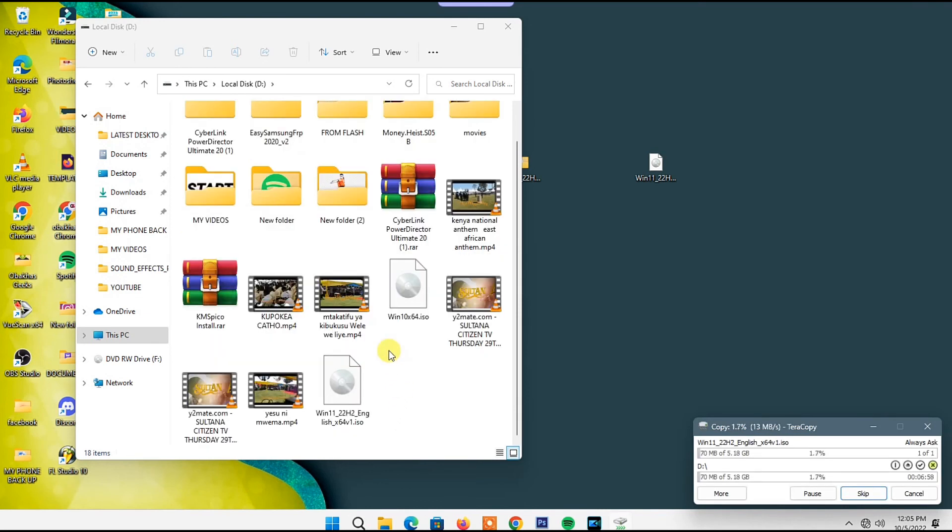